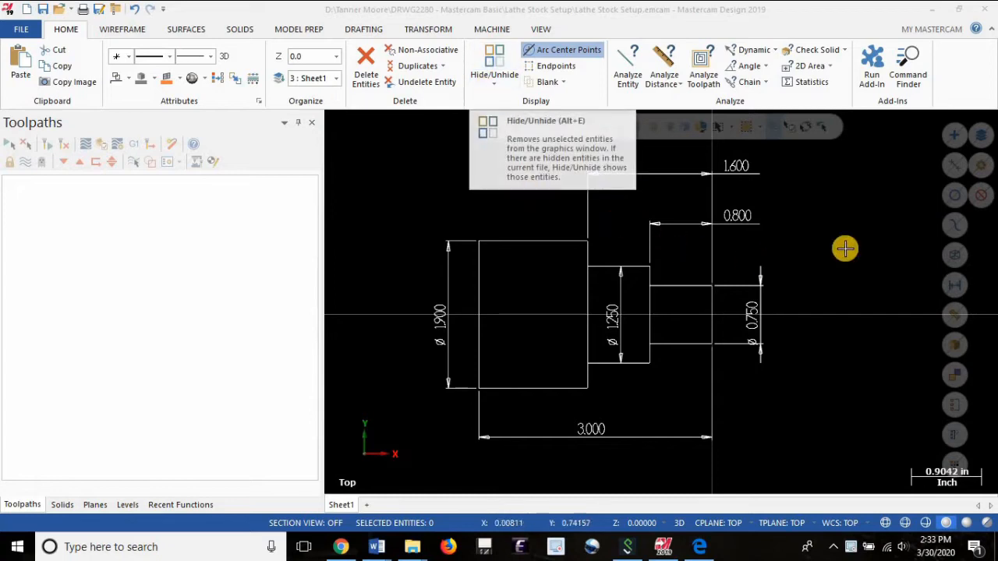
Add a lathe machine group to the file using the default lathe machine definition.
click(493, 30)
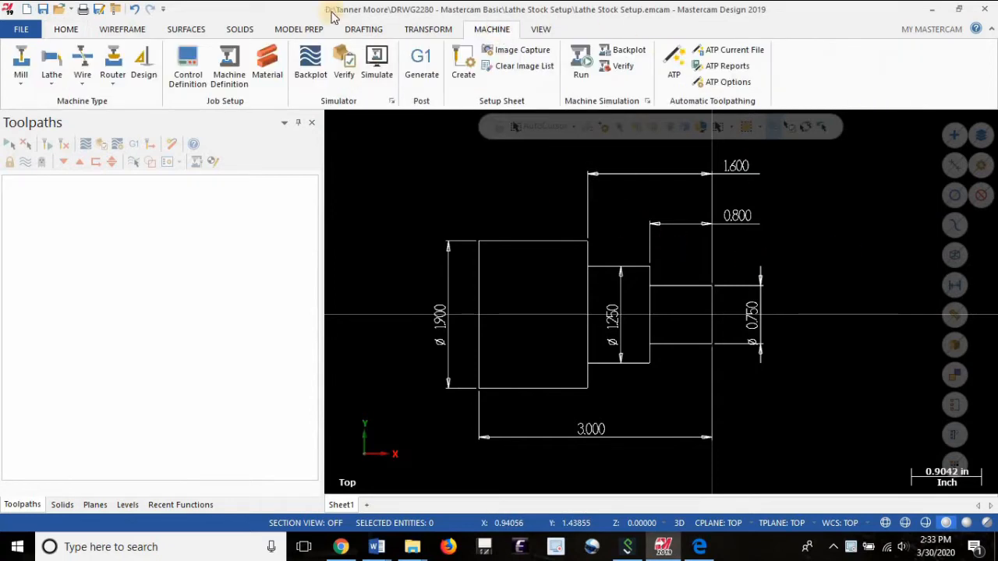
click(47, 80)
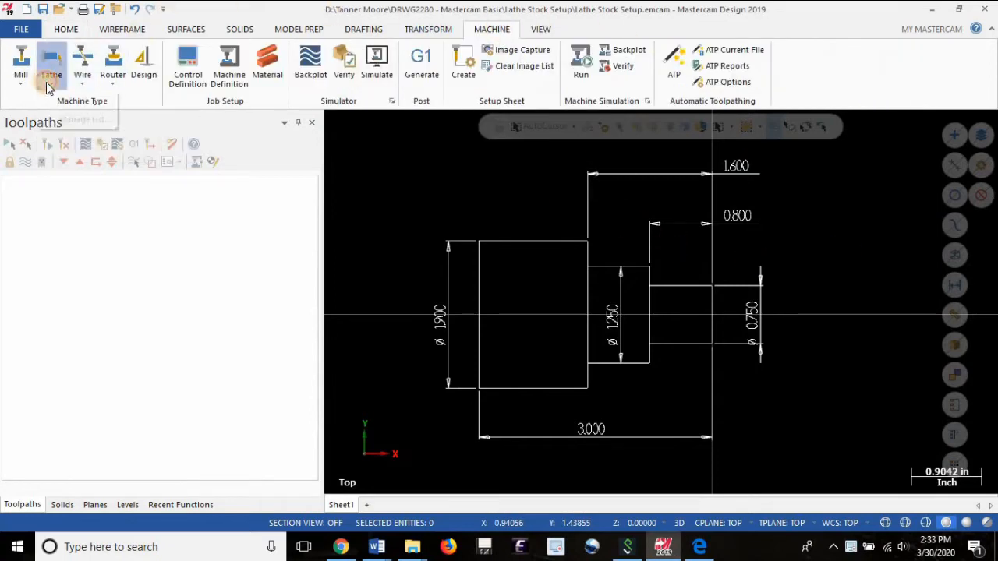
click(72, 104)
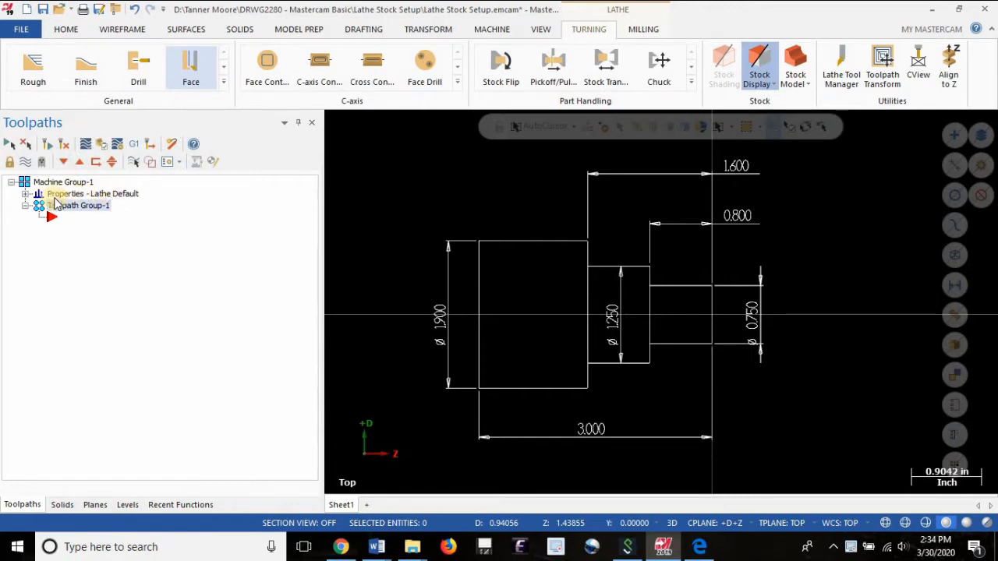
In the machine group's stock setup, define the left spindle stock as a cylinder with OD 2.0 and length 3.25.
click(27, 194)
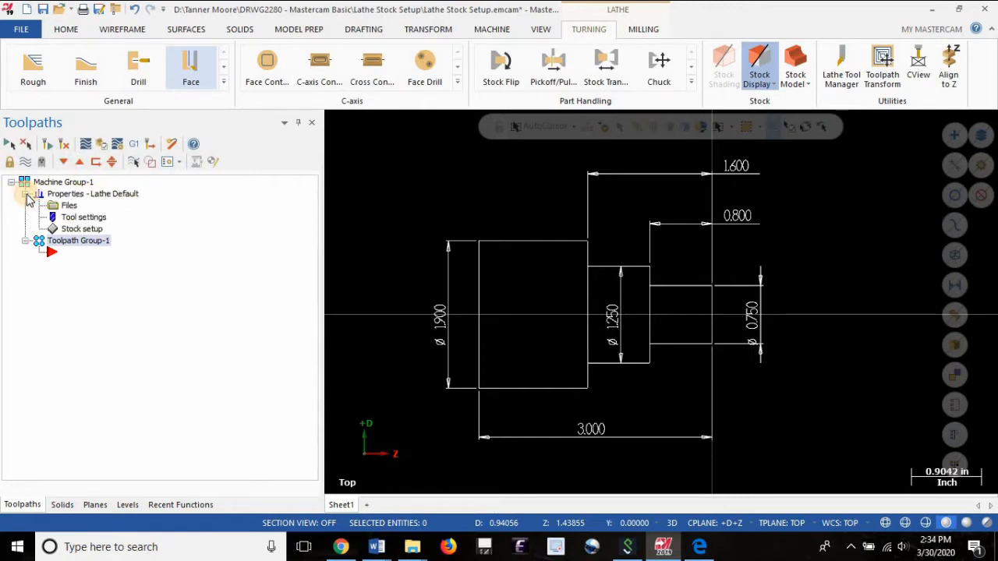
click(86, 232)
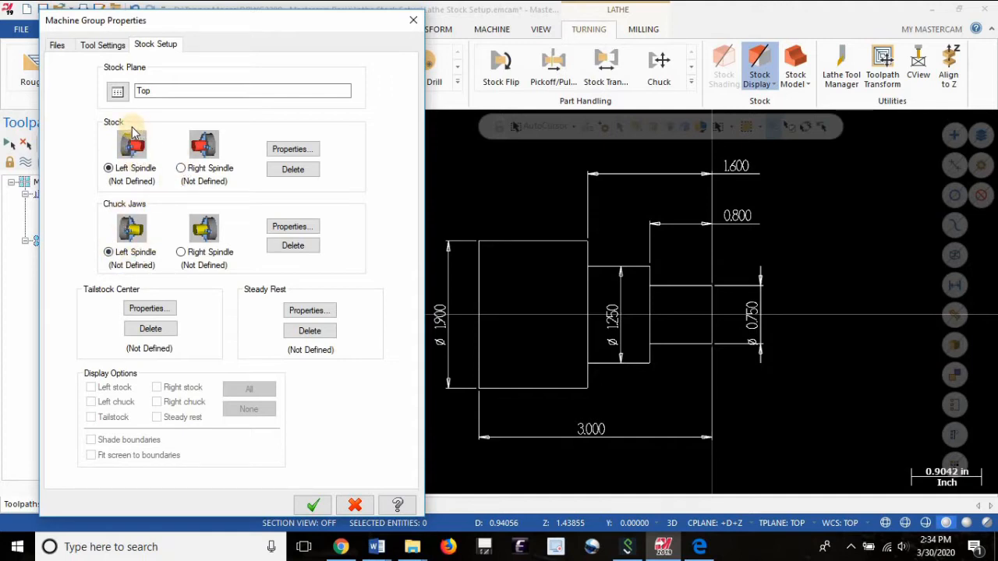
click(273, 148)
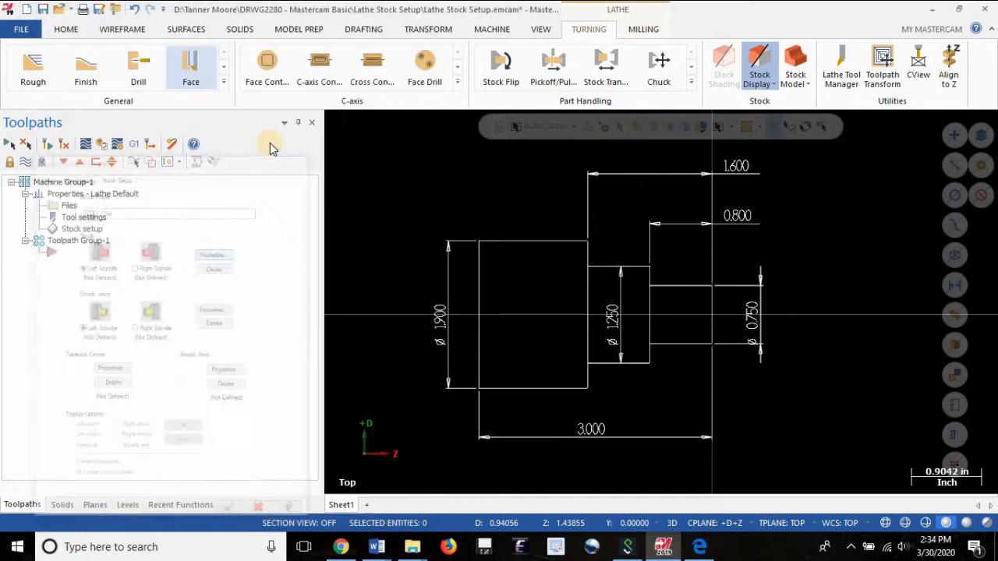
drag(335, 7, 316, 11)
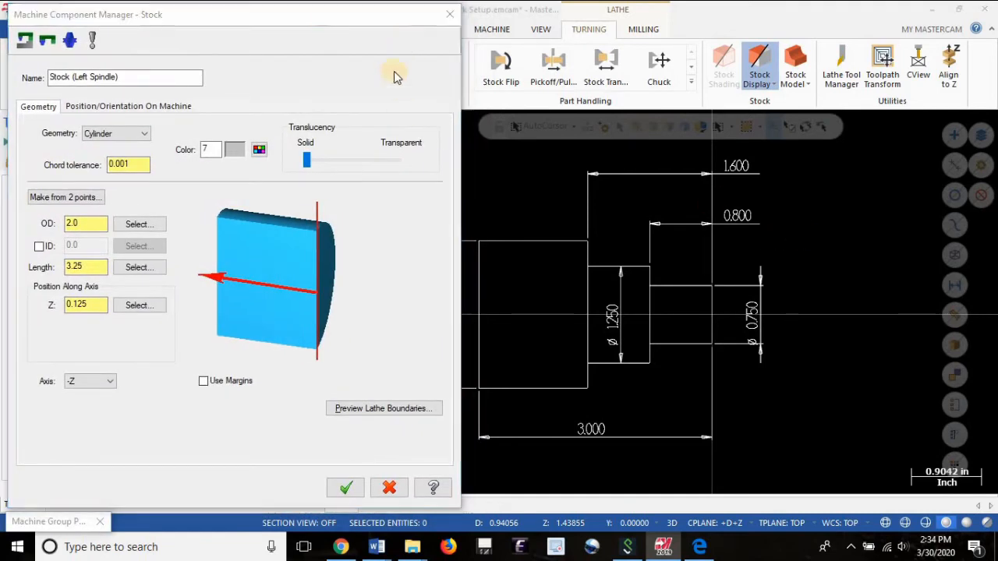
drag(331, 20, 874, 82)
drag(746, 40, 635, 29)
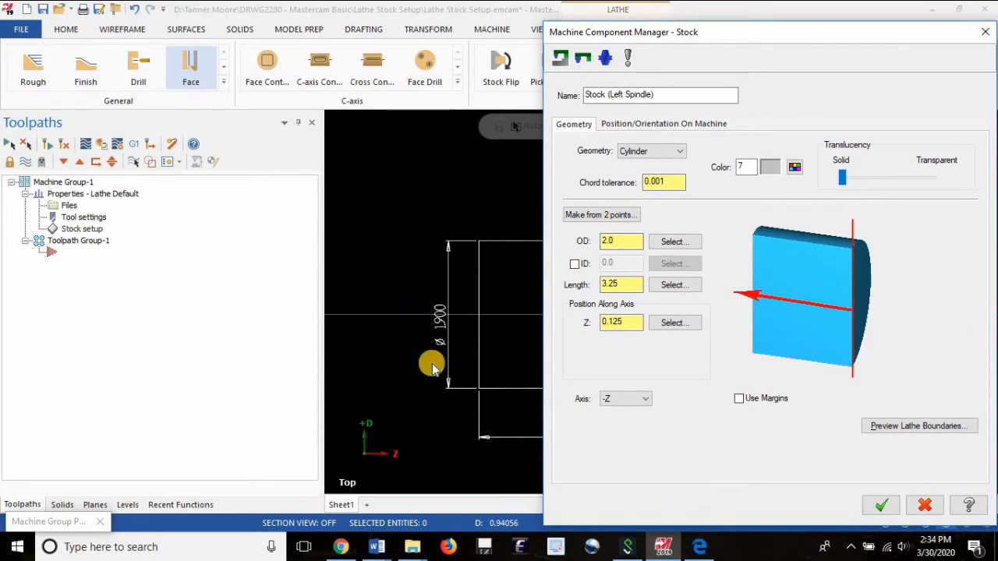
drag(624, 241, 585, 243)
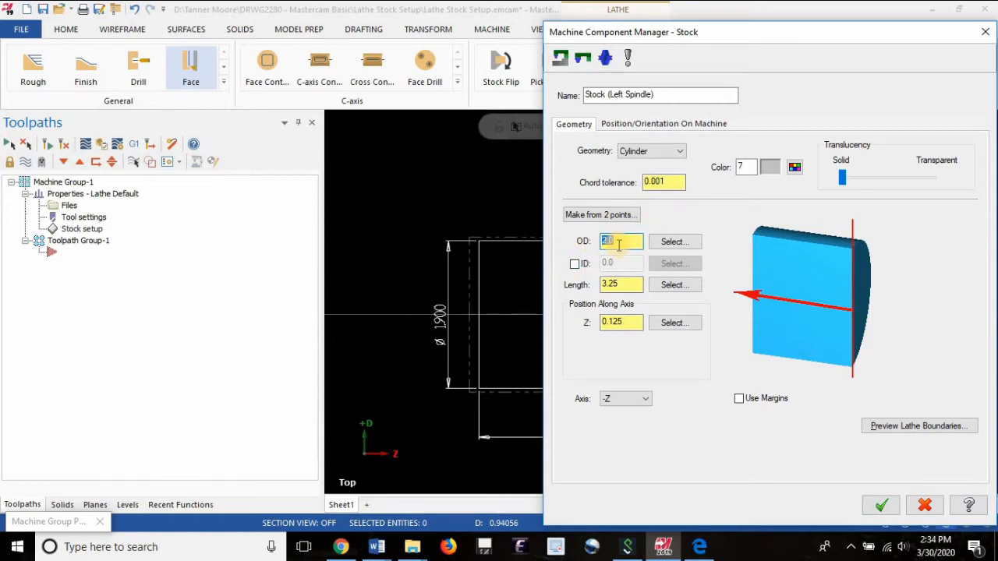
drag(624, 284, 611, 284)
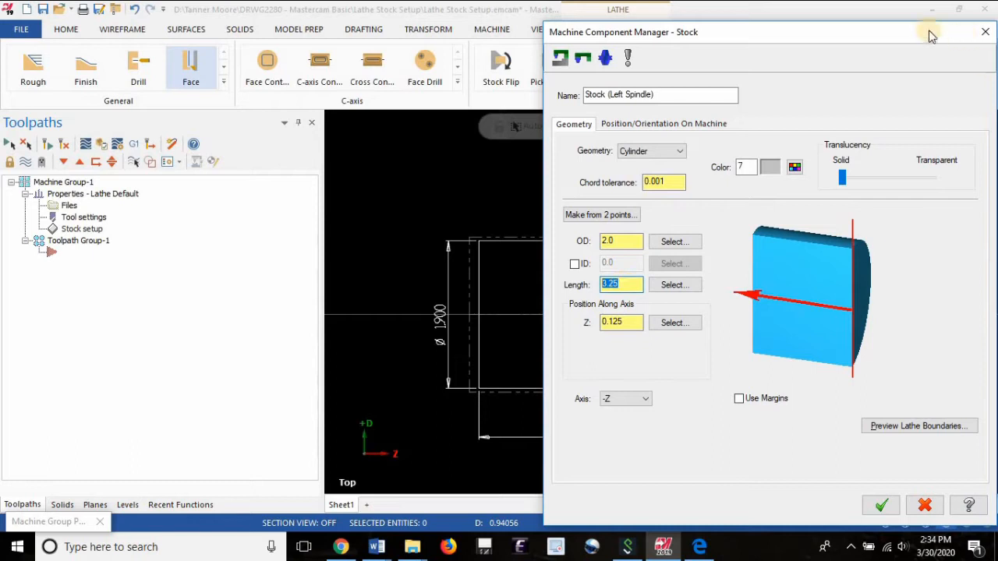
drag(834, 33, 260, 28)
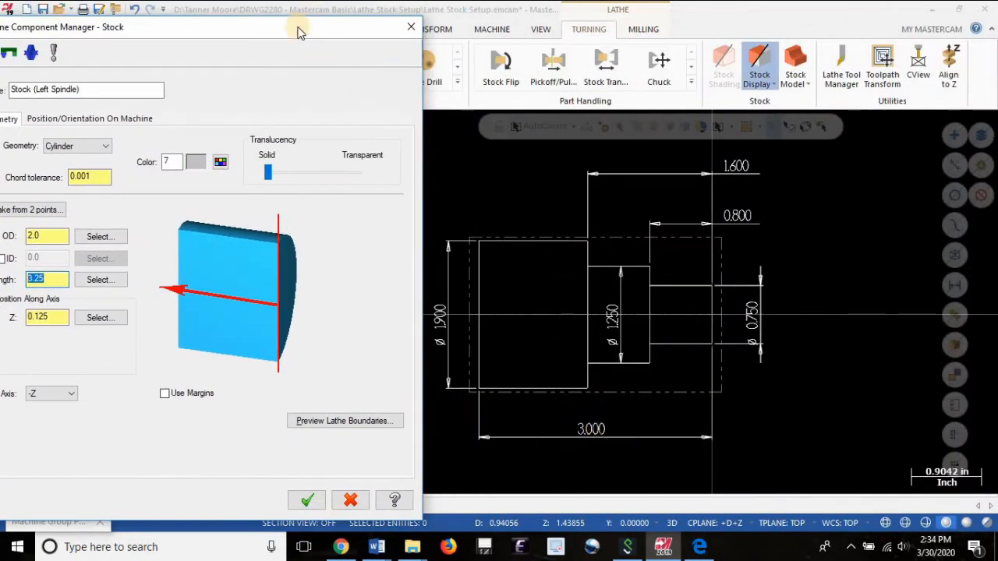
drag(300, 33, 325, 28)
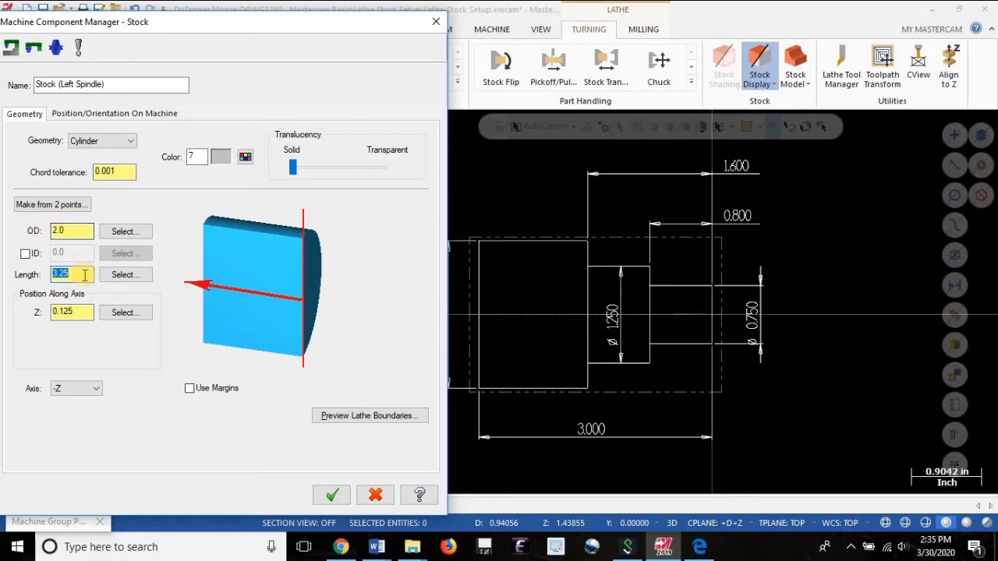
Try a position of Z 0.05 along the axis for the stock.
click(77, 310)
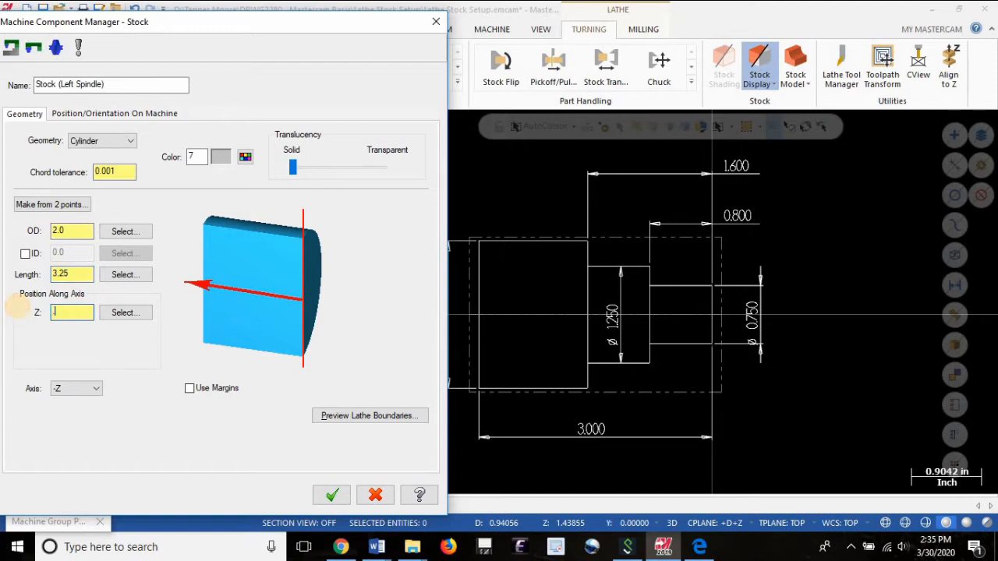
key(Return)
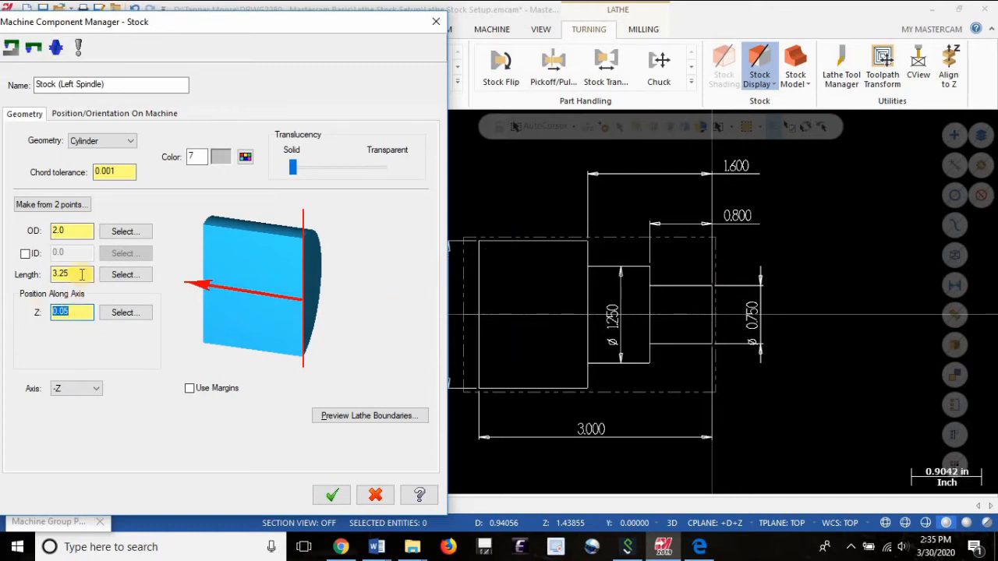
drag(82, 273, 54, 275)
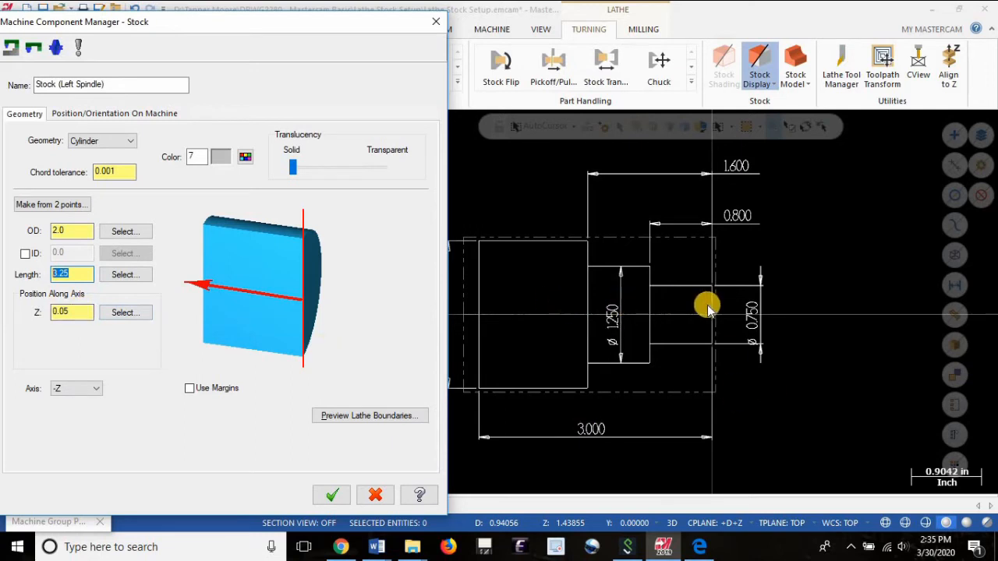
Calculate the stock's Z position as 3.25-3 divided by 2, giving 0.125, and accept the stock definition.
click(72, 312)
drag(72, 312, 27, 305)
text(3.25-3)
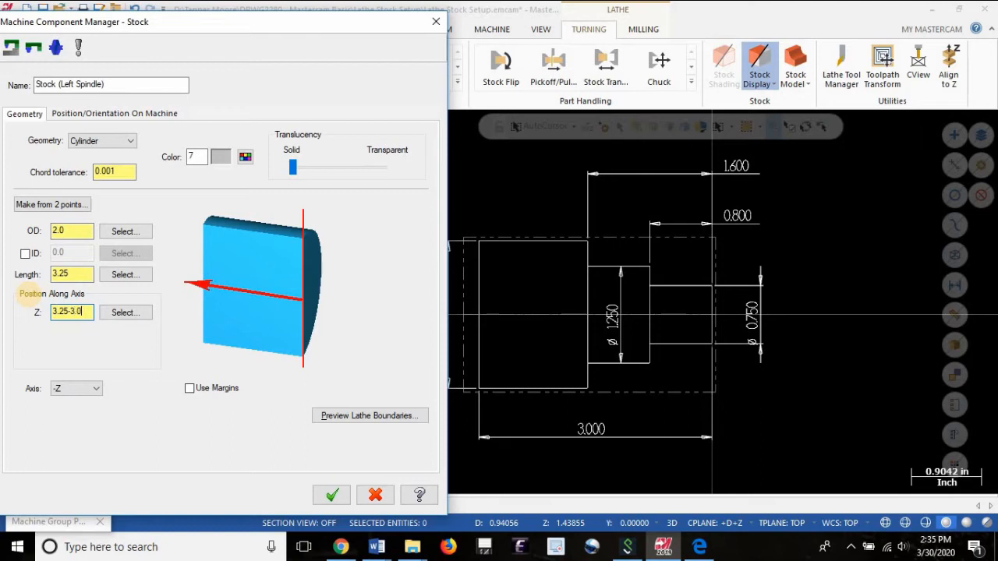
key(Return)
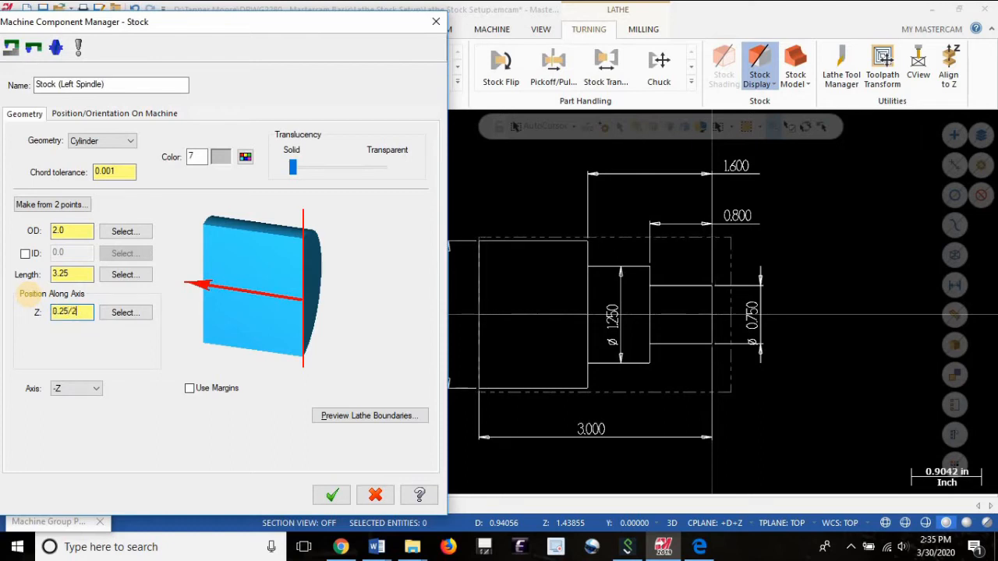
key(Return)
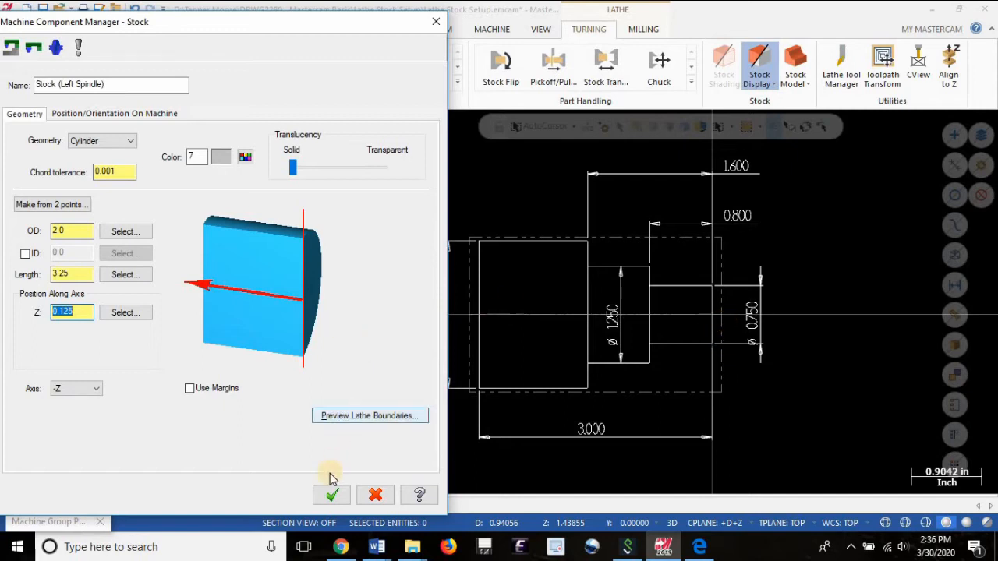
click(331, 496)
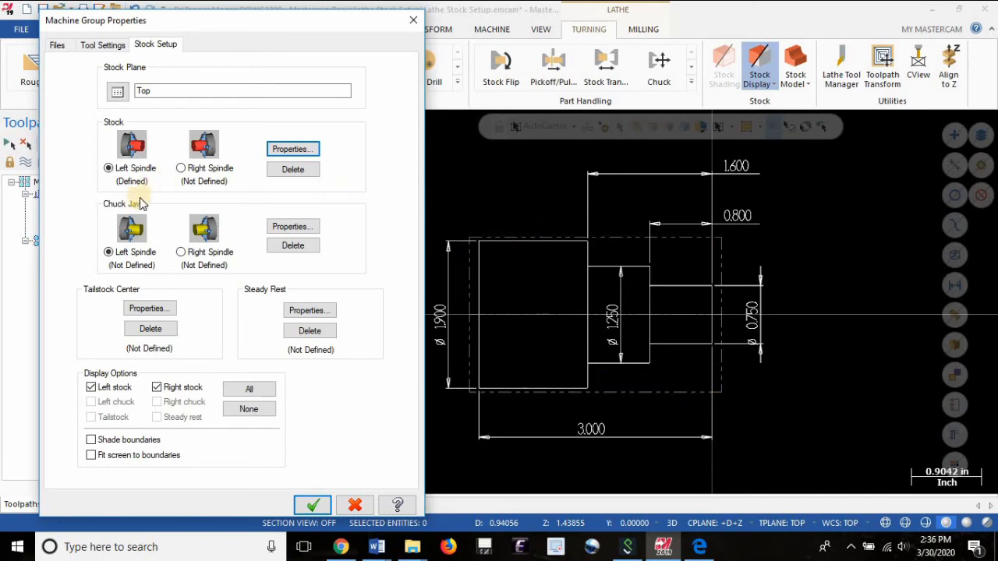
Edit the left spindle chuck jaws' properties and set the jaw width to 1.625.
click(290, 226)
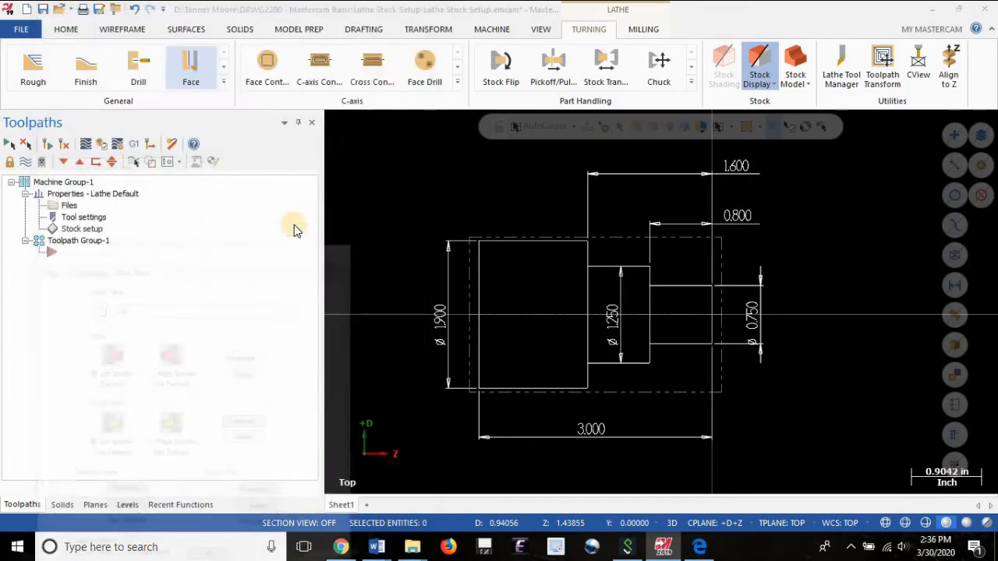
drag(303, 18, 304, 8)
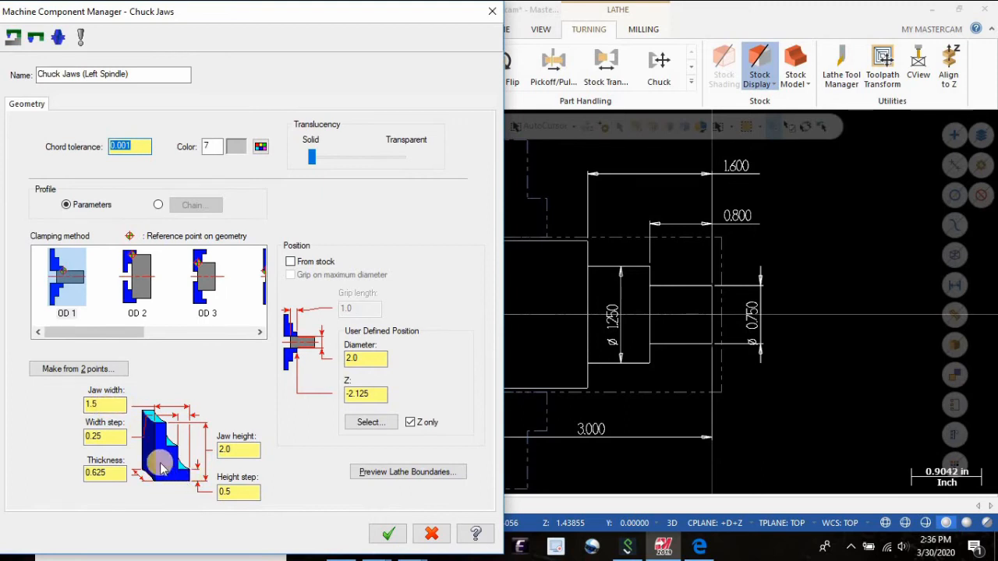
click(108, 406)
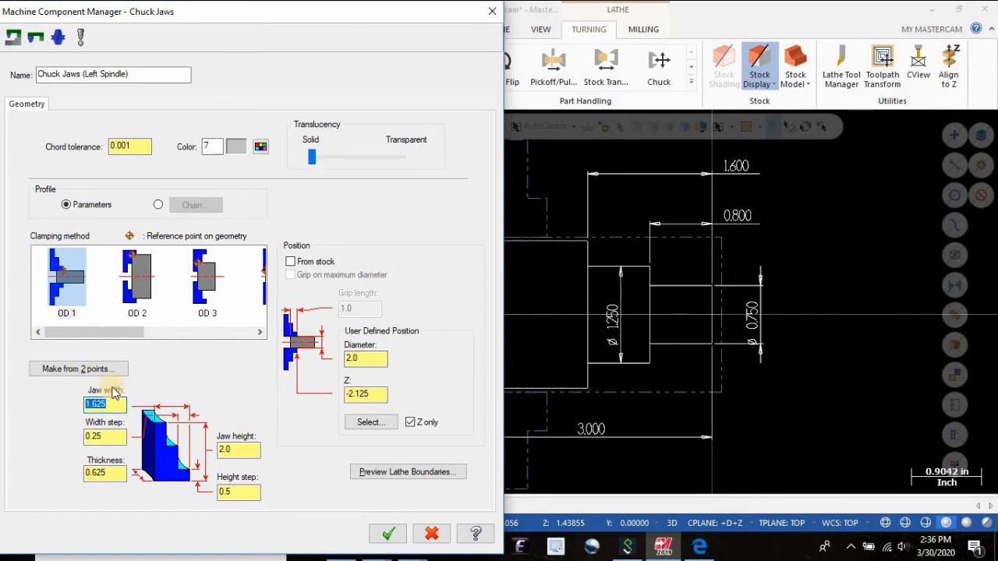
click(97, 404)
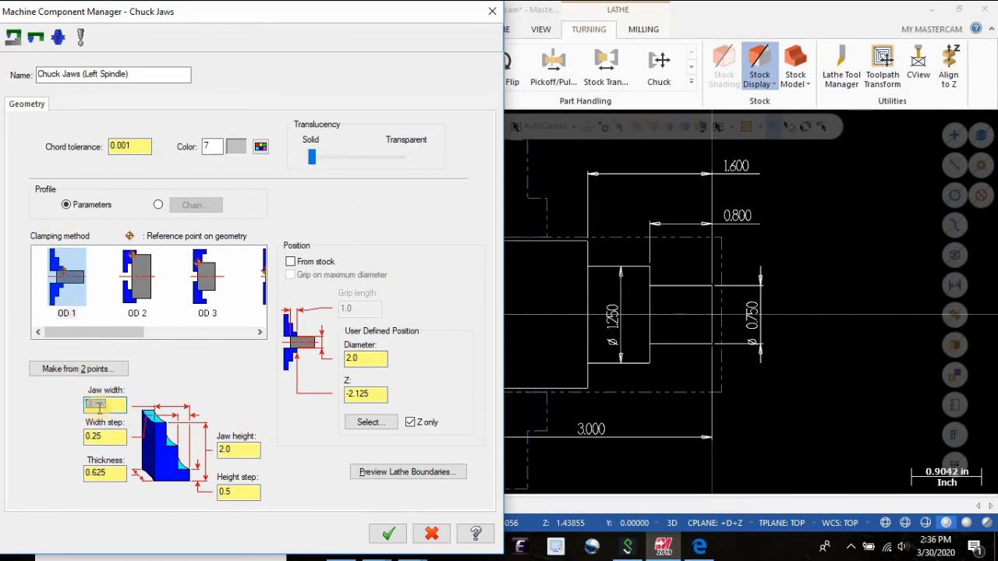
double_click(97, 404)
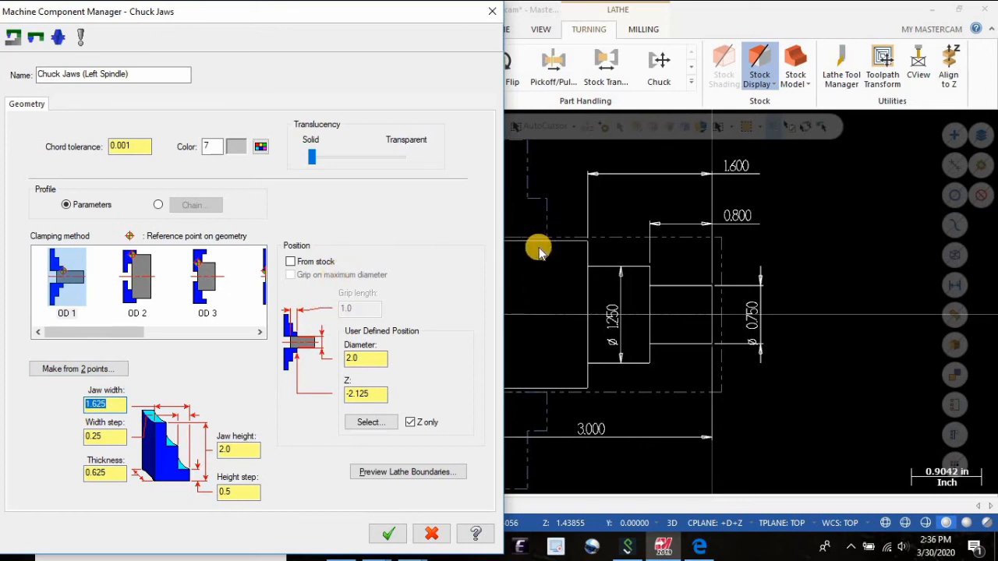
Position the chuck jaws from the stock with a grip length of 1.5.
click(308, 263)
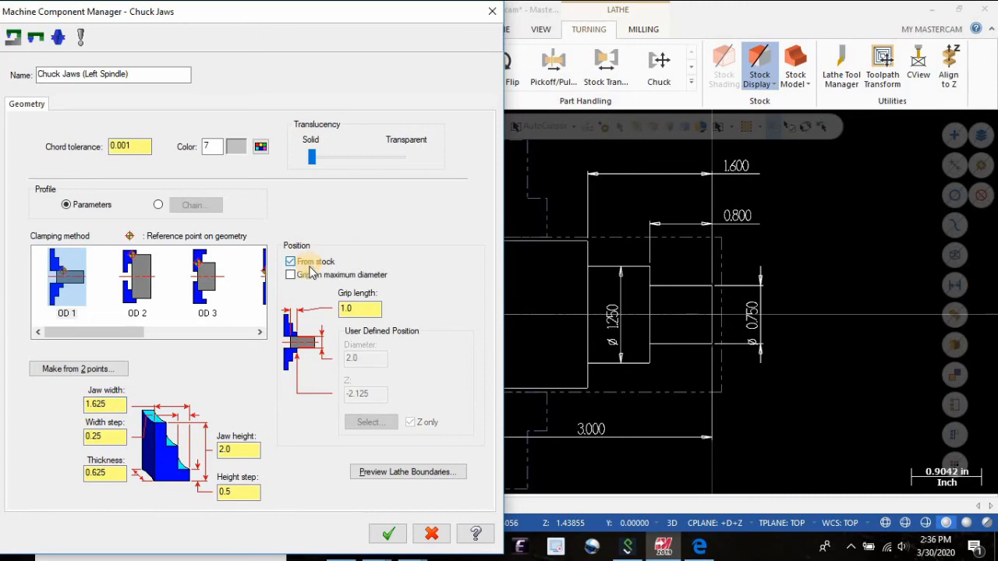
drag(341, 309, 324, 314)
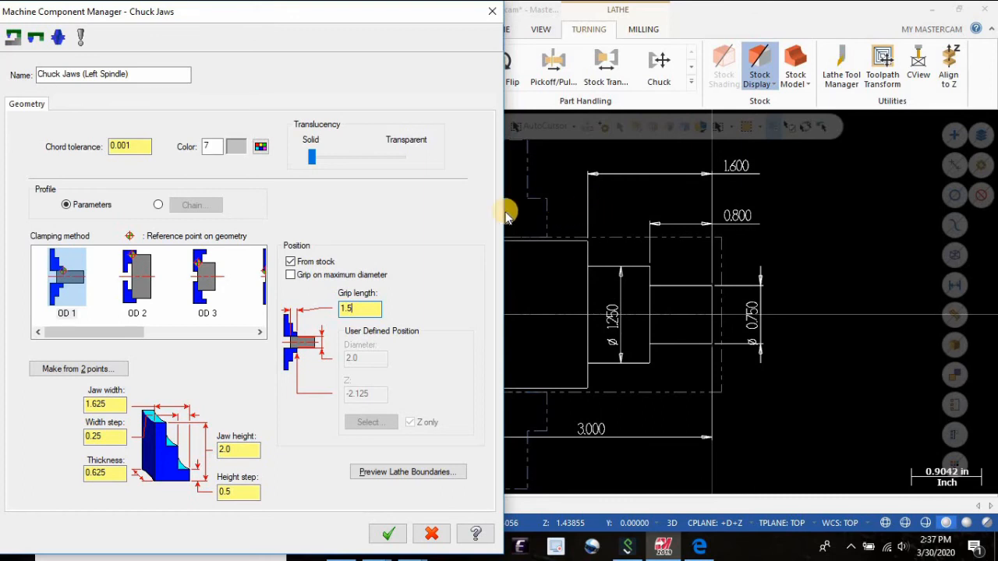
key(Return)
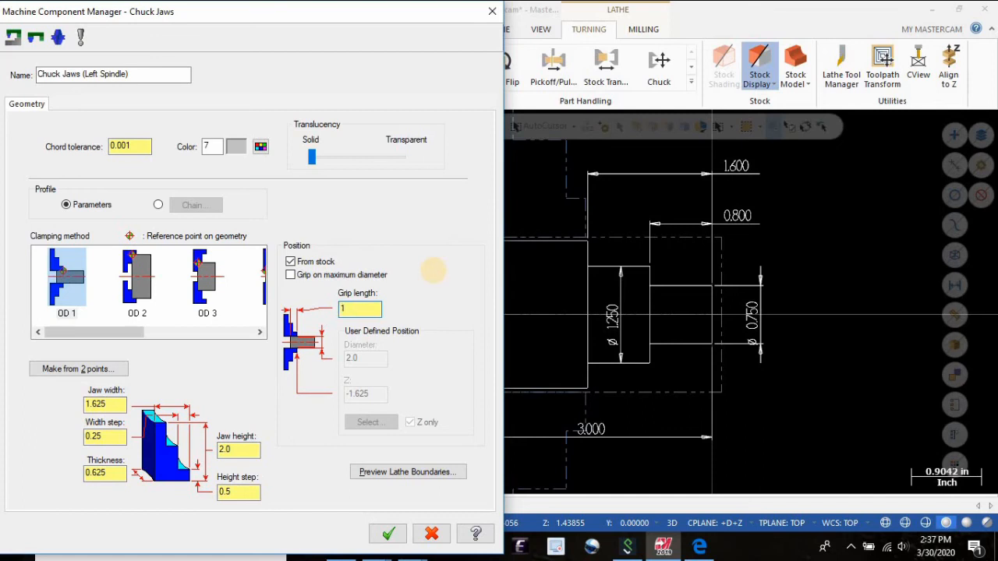
Set the jaws' grip length to 0.5, then accept the chuck jaws and the machine group properties.
text(.5)
key(Return)
click(386, 535)
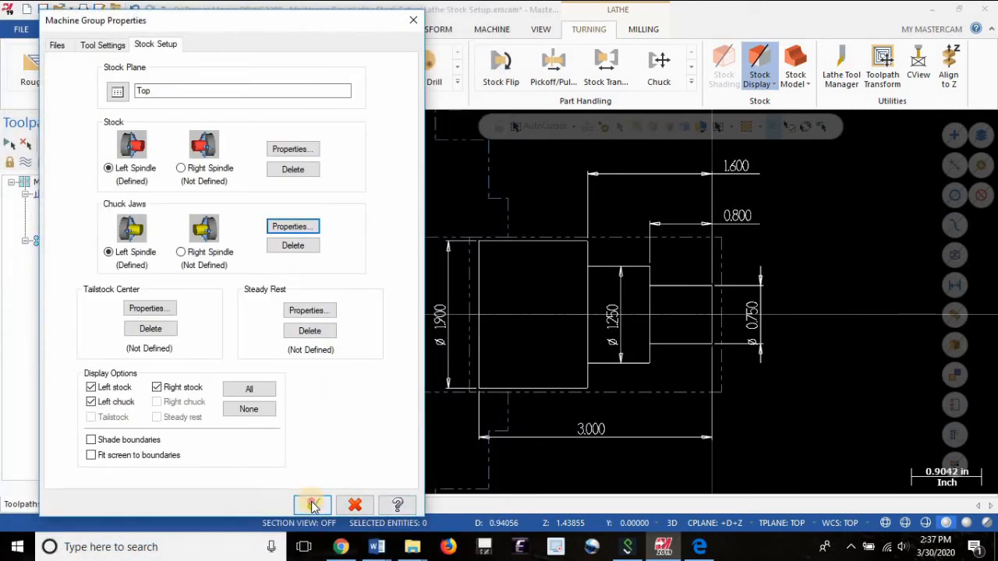
click(312, 505)
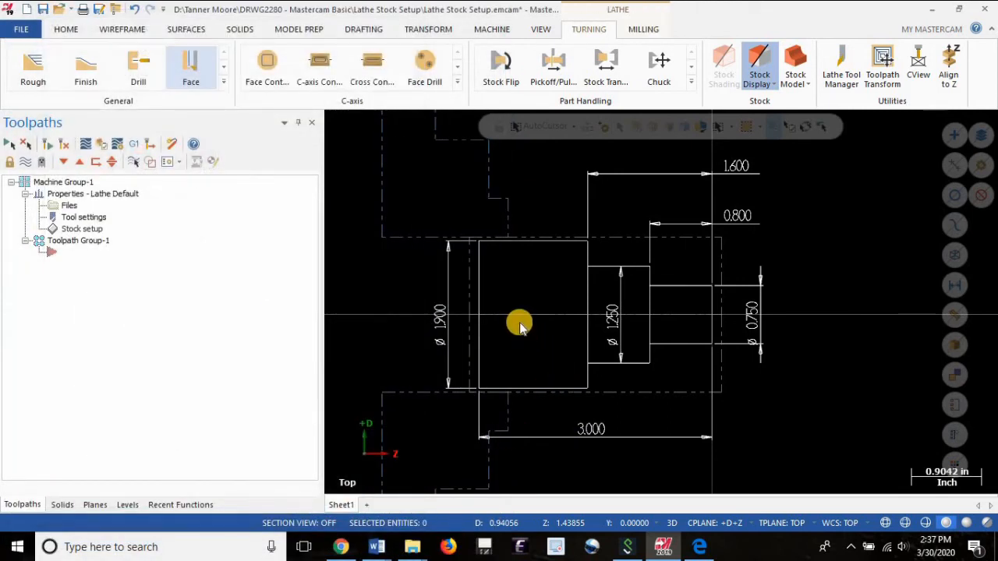
Reopen the left spindle chuck jaws, position them from the stock with a grip length of 1.0, and accept the stock setup.
scroll(510, 303, down, 3)
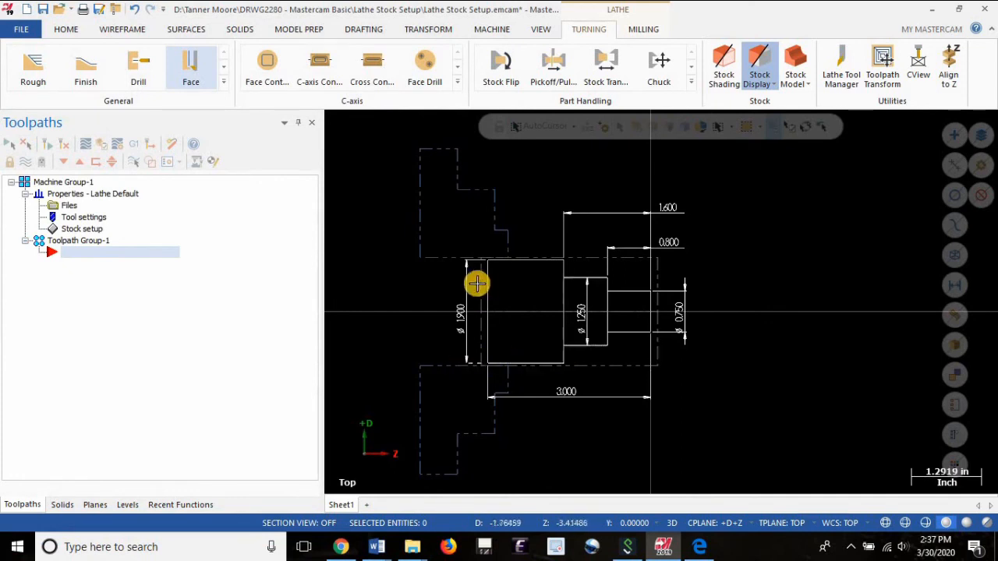
scroll(488, 258, up, 5)
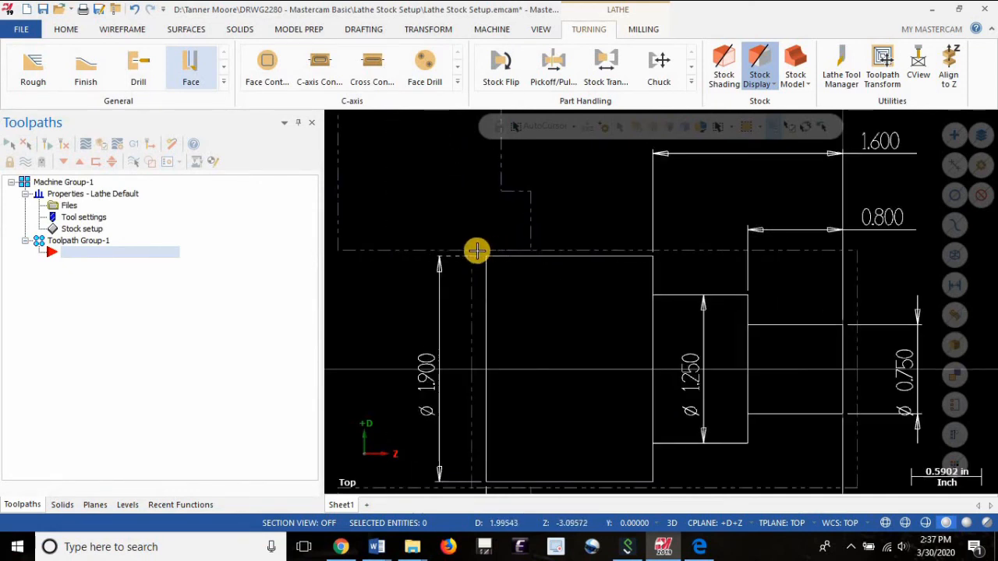
scroll(438, 240, down, 3)
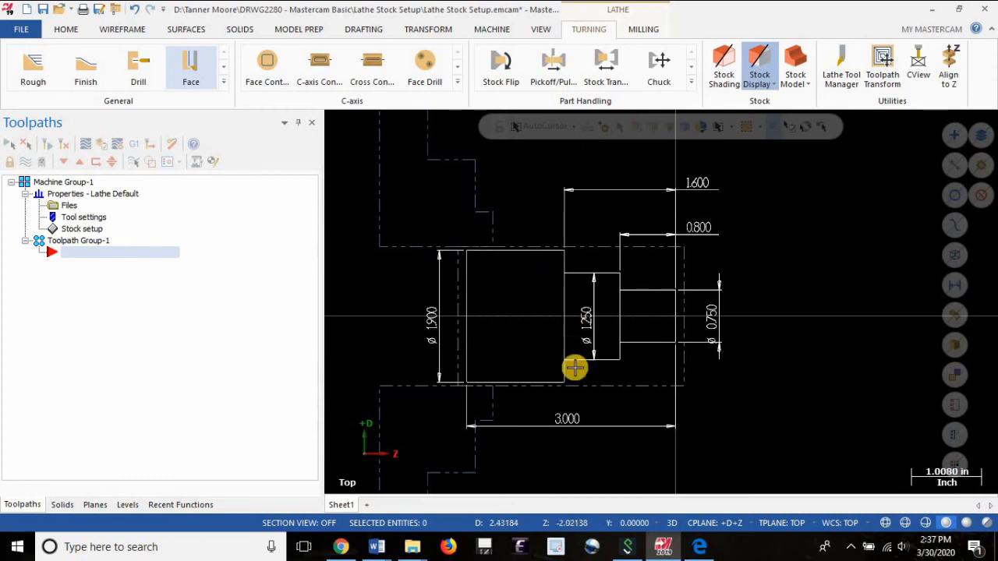
click(82, 229)
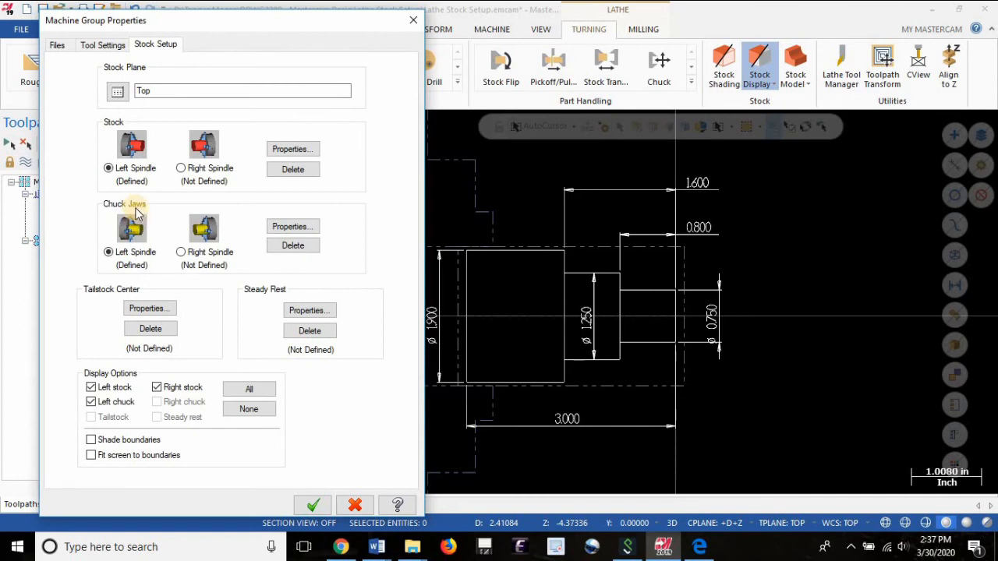
click(293, 227)
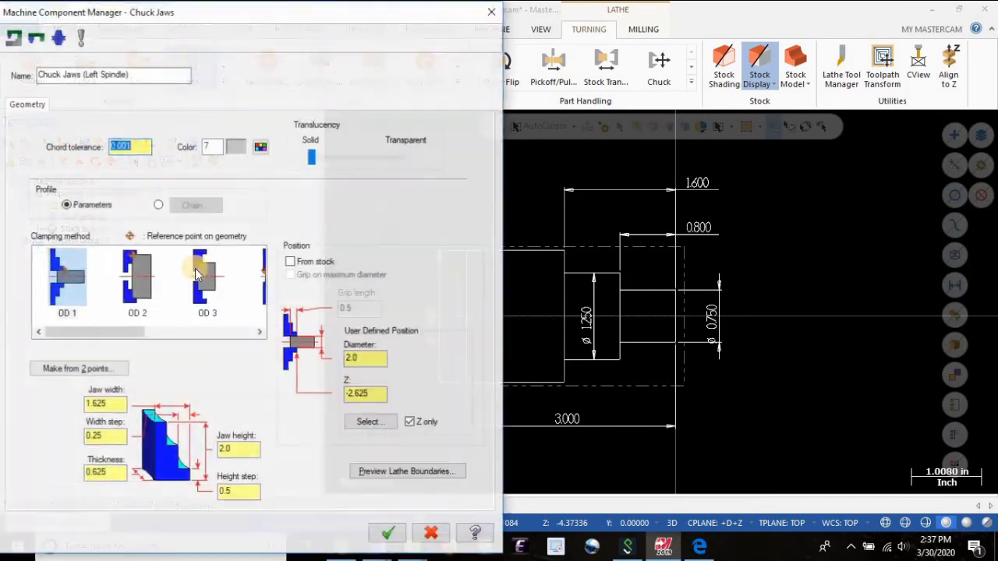
drag(370, 359, 296, 356)
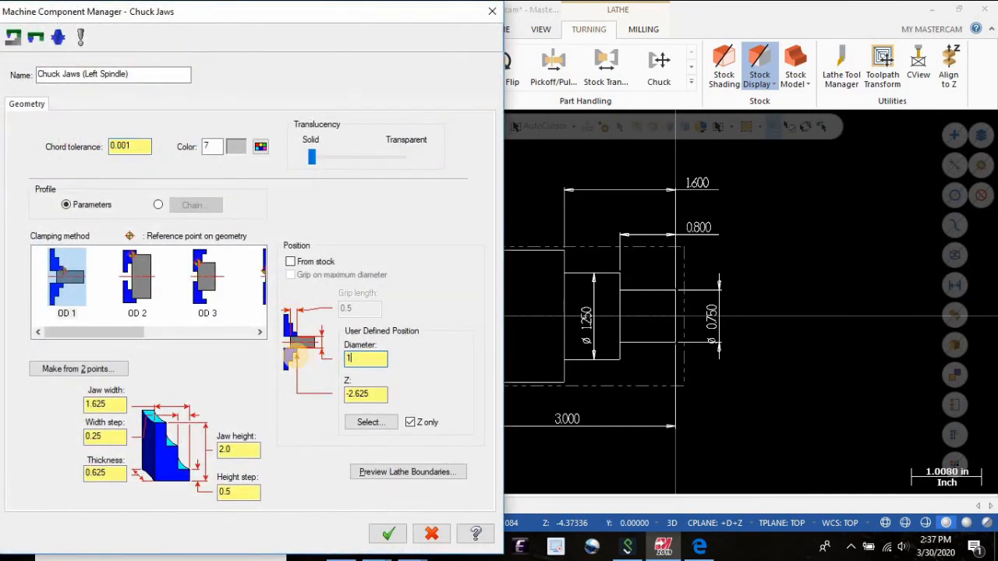
text(1.0)
click(322, 263)
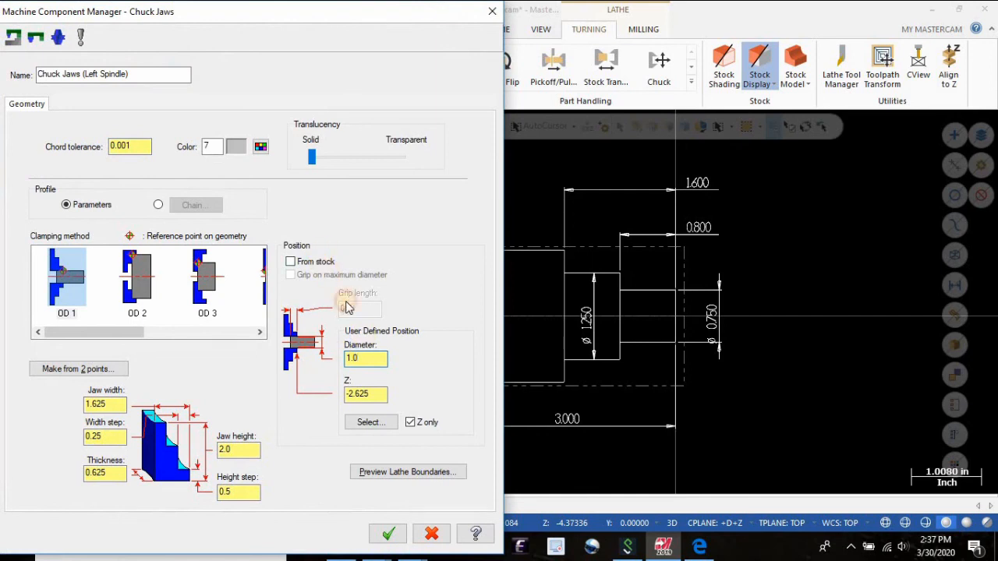
drag(368, 309, 304, 305)
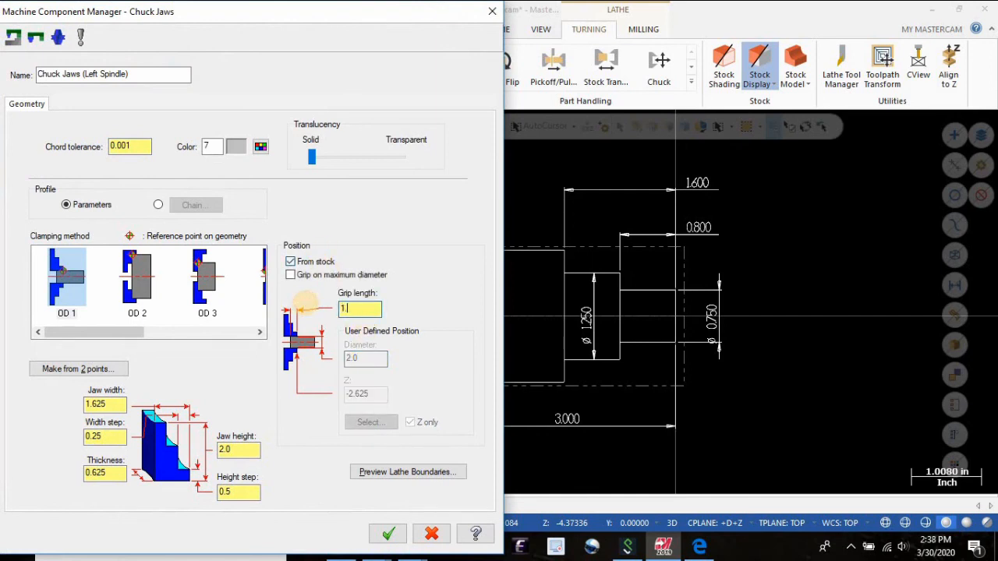
click(382, 533)
click(309, 504)
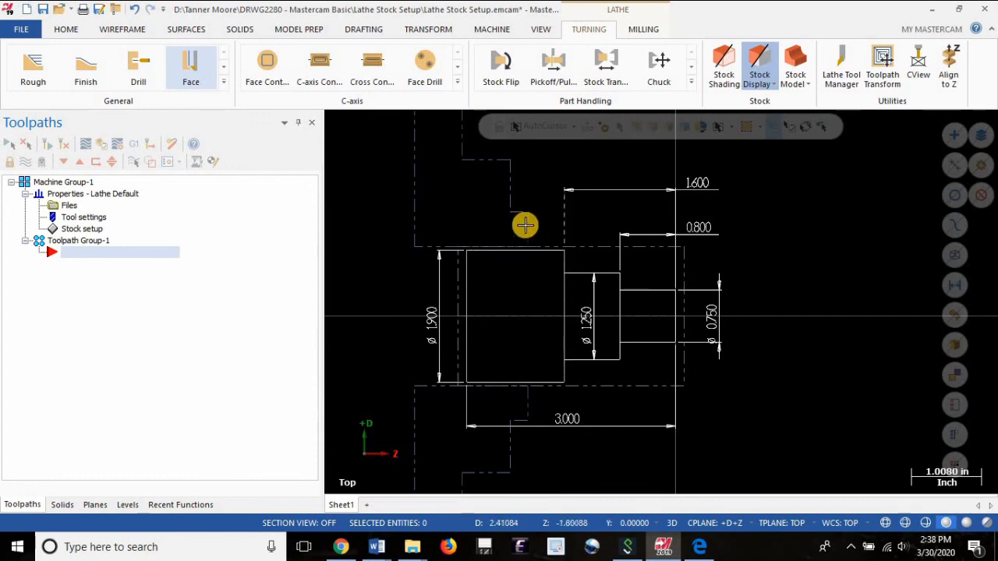
scroll(573, 267, down, 1)
scroll(592, 280, down, 1)
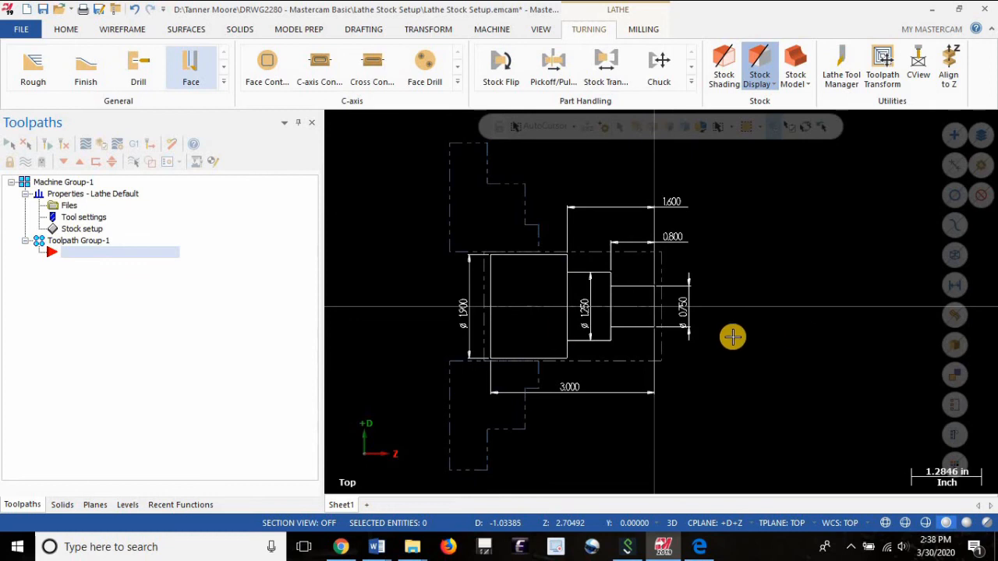